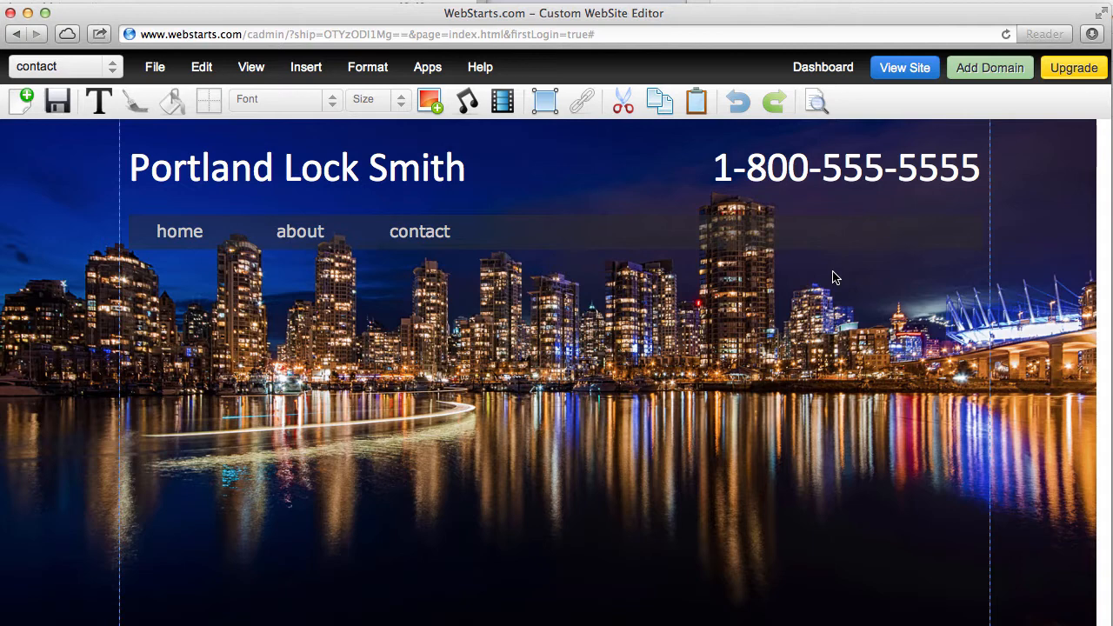
- Insert a shape box, place it over the water in the right half of the skyline image, and widen it
scroll(834, 278, "down", 1)
scroll(834, 278, "up", 1)
scroll(319, 214, "down", 1)
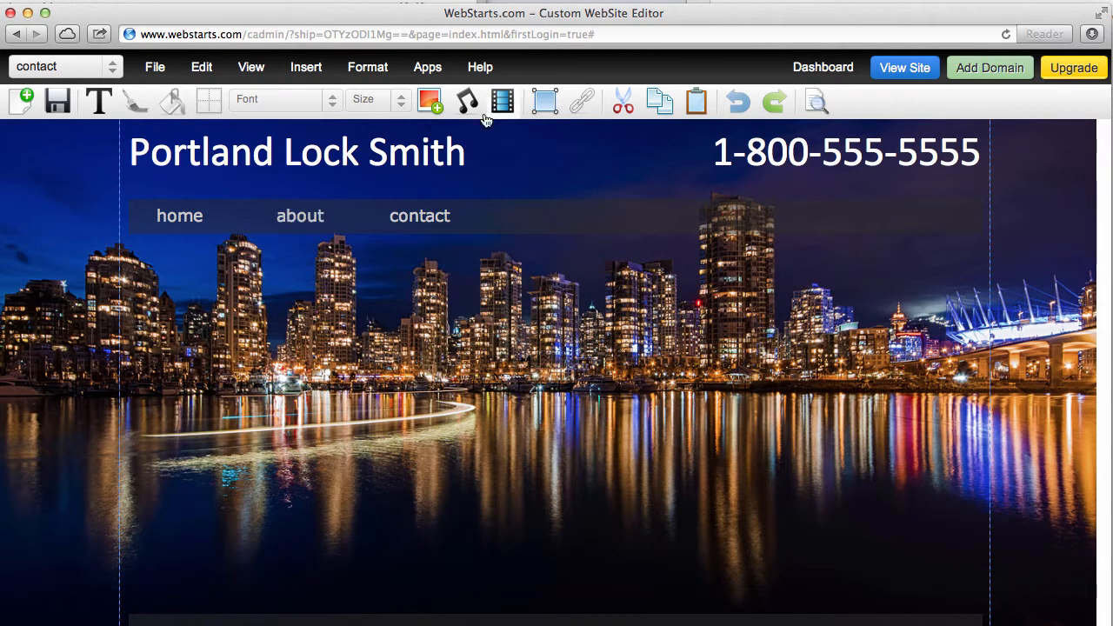
left_click(553, 110)
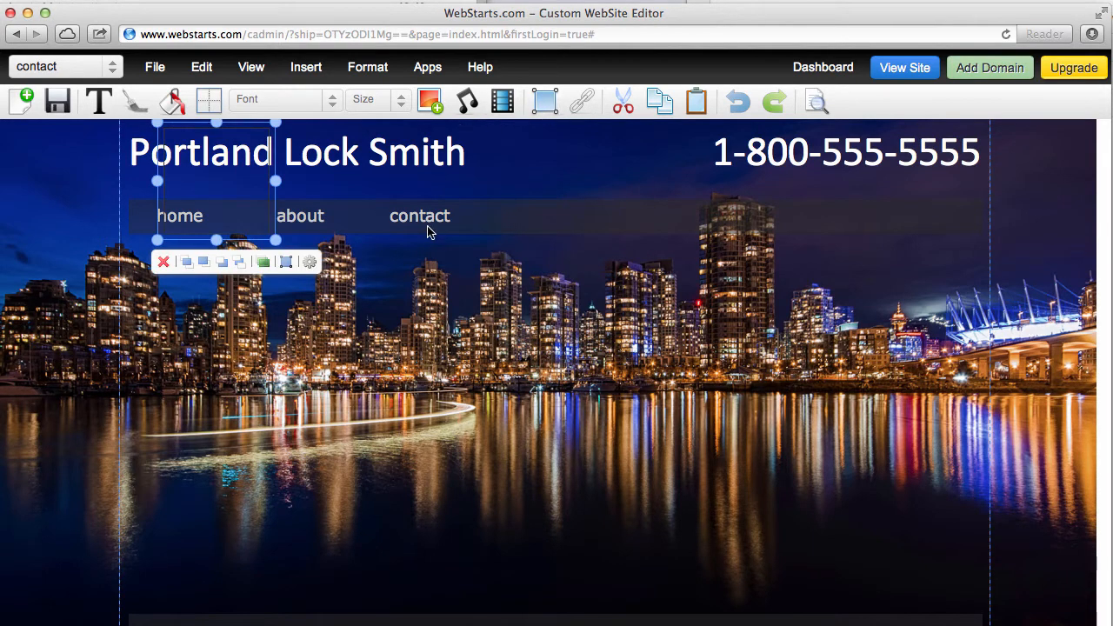
left_click_drag(245, 179, 638, 398)
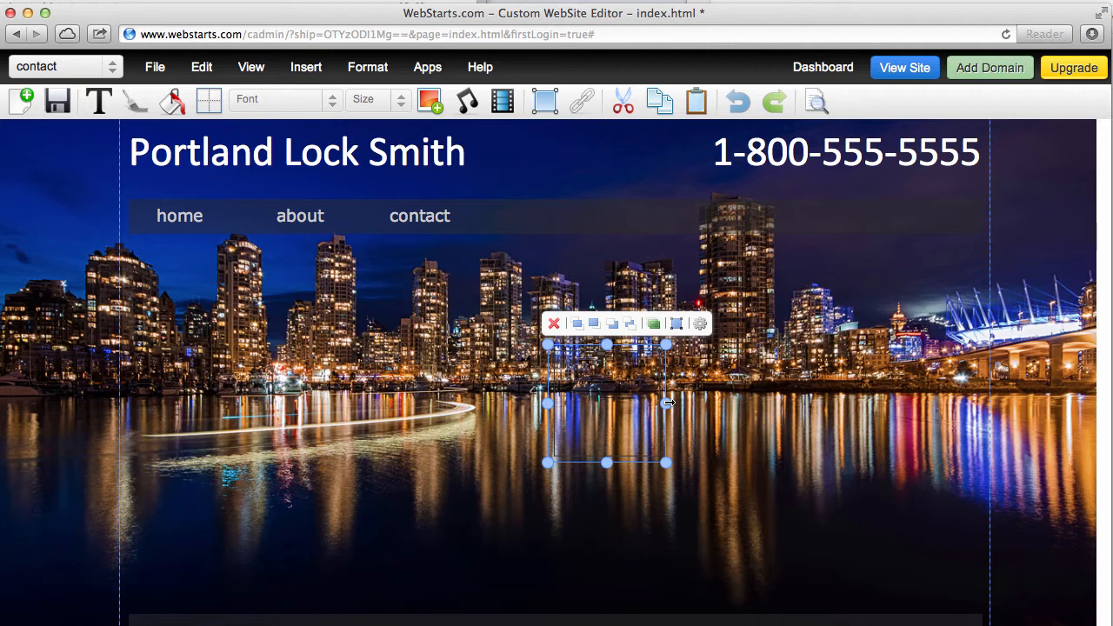
left_click_drag(667, 401, 886, 417)
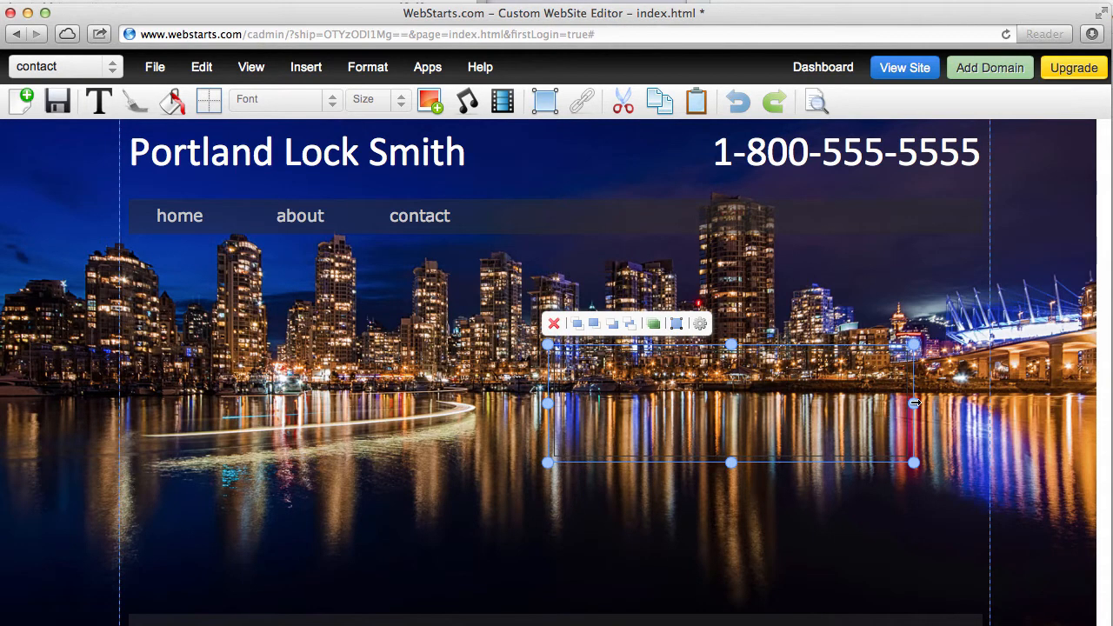
- Fill the shape box with golden yellow, widen it slightly, and move it down near the lower edge of the skyline image
left_click(171, 102)
left_click(217, 254)
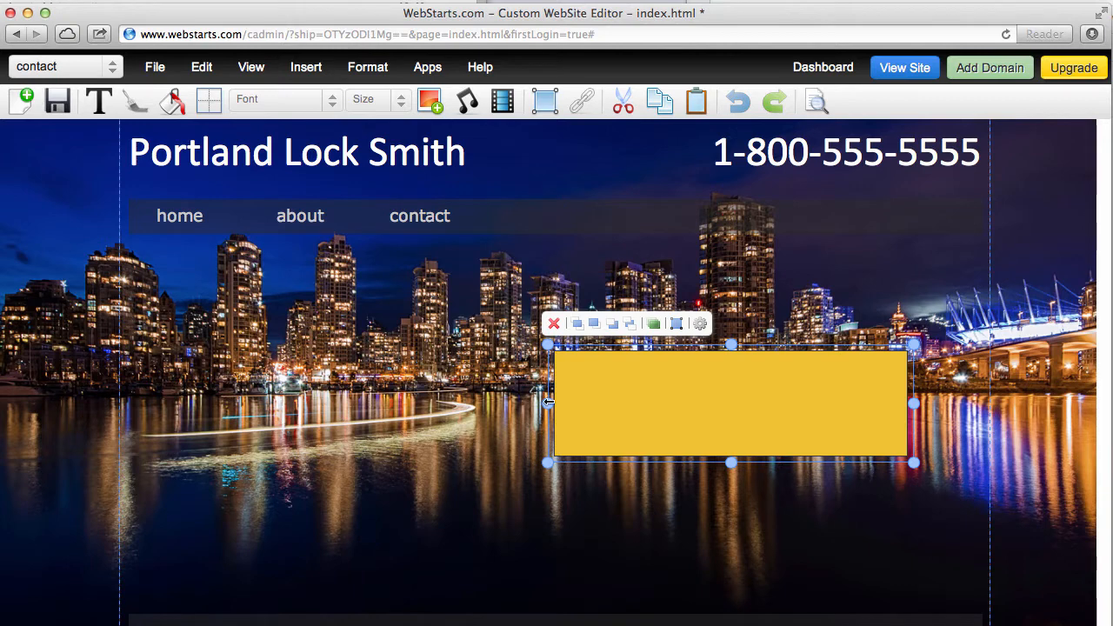
left_click_drag(548, 402, 503, 403)
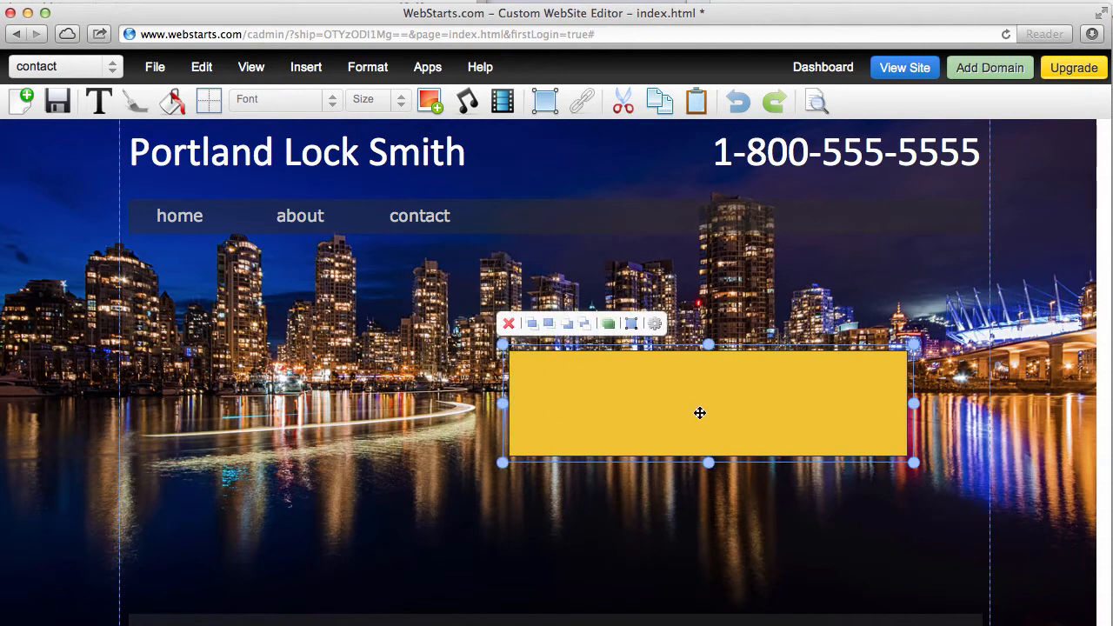
left_click_drag(699, 413, 731, 452)
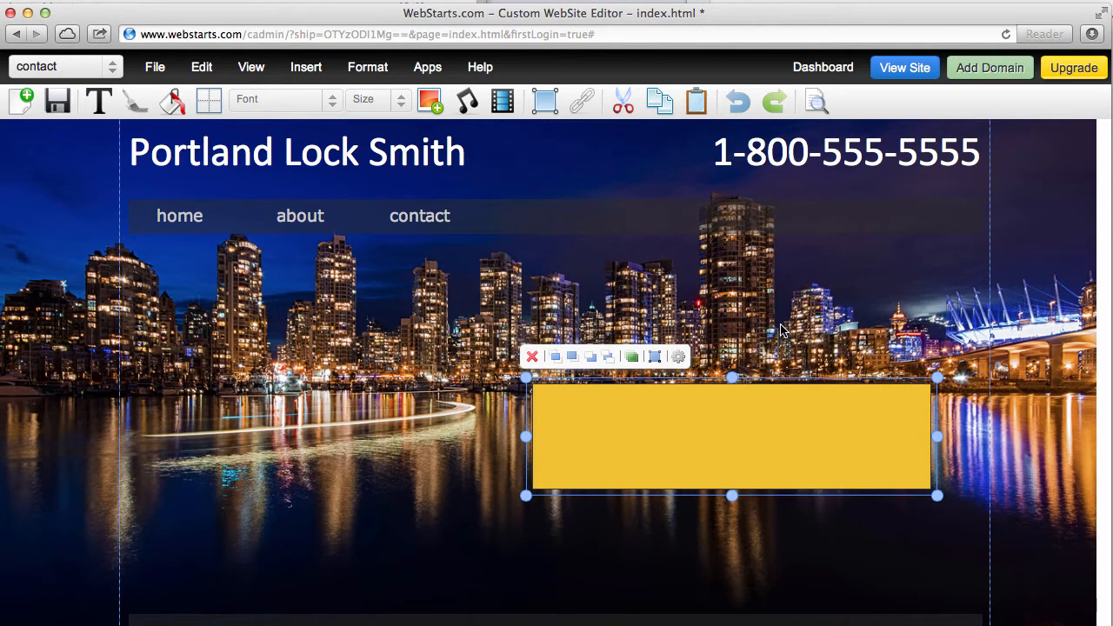
left_click_drag(794, 432, 812, 528)
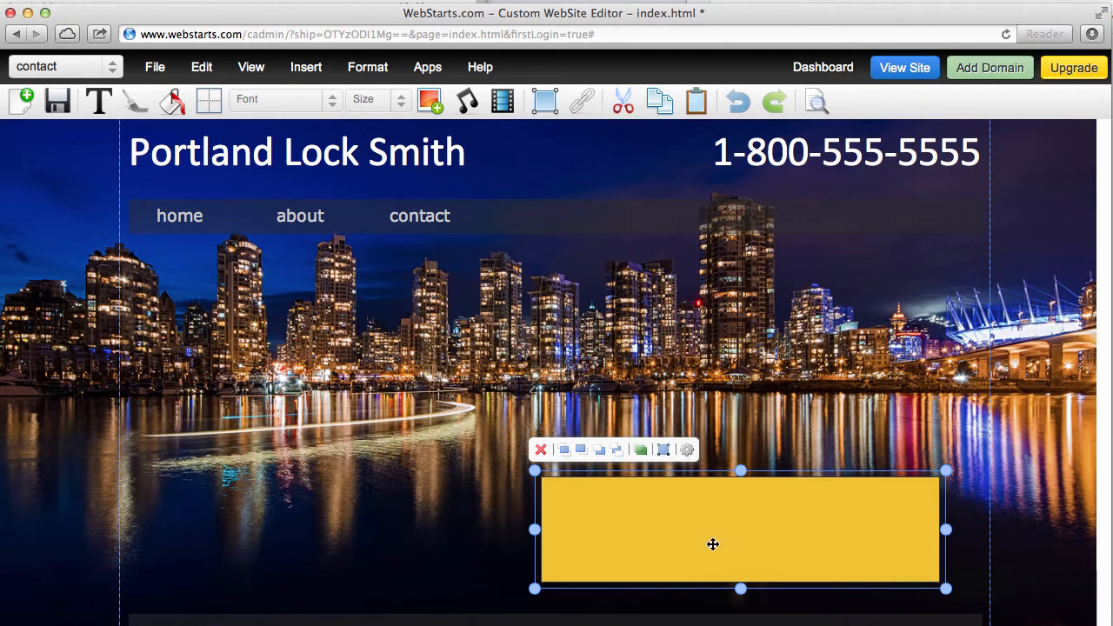
- Round all corners of the yellow box to 10px
left_click(688, 451)
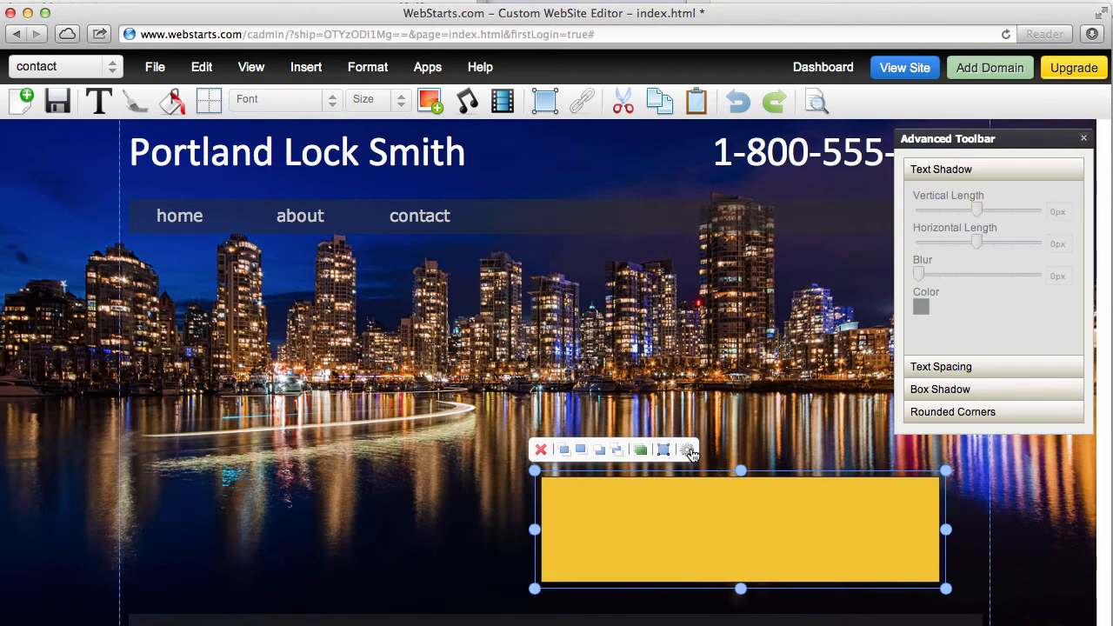
left_click(972, 412)
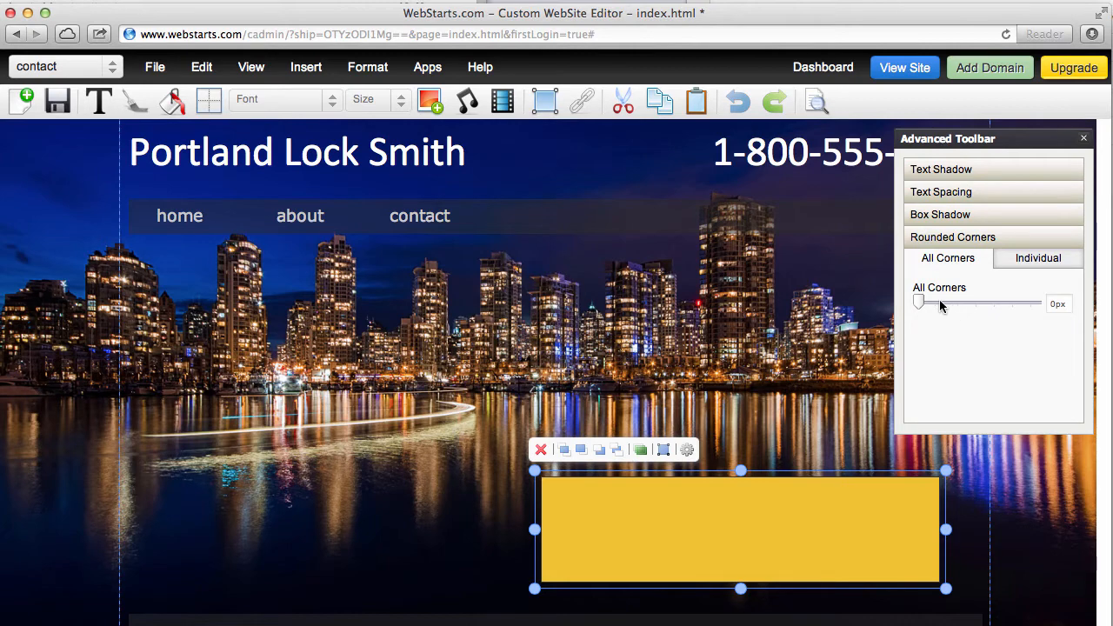
left_click(939, 303)
mouse_move(939, 304)
left_mouse_down()
mouse_move(1031, 305)
mouse_move(932, 305)
mouse_move(945, 304)
left_mouse_up()
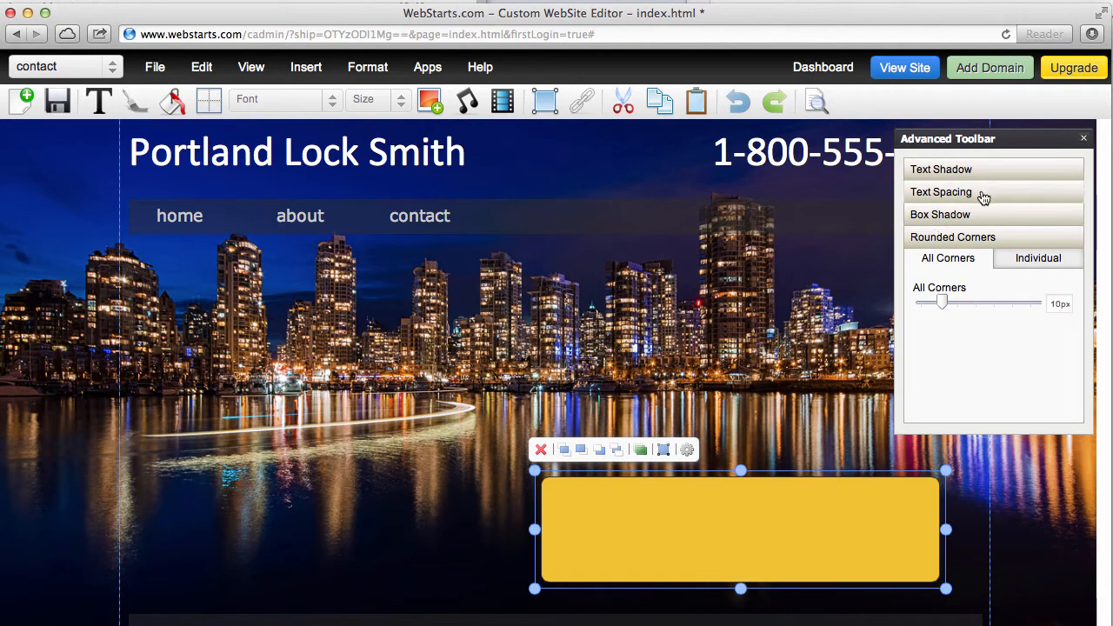
- Add a red box shadow to the yellow box with 2px horizontal length, 2px vertical length and 4px blur
left_click(974, 219)
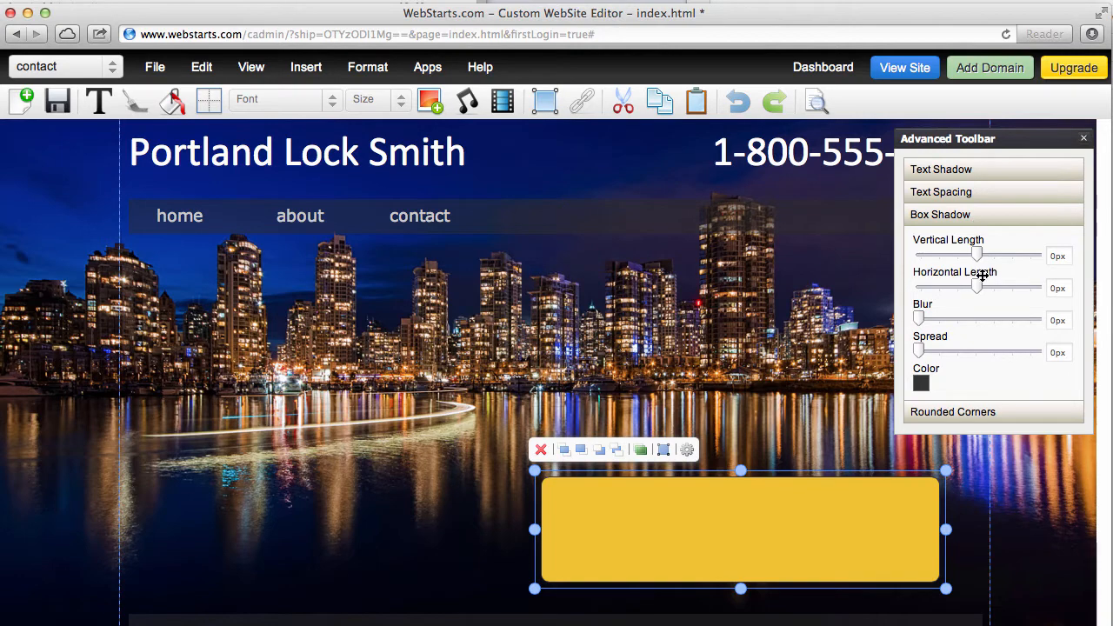
left_click_drag(979, 285, 1004, 285)
left_click(920, 383)
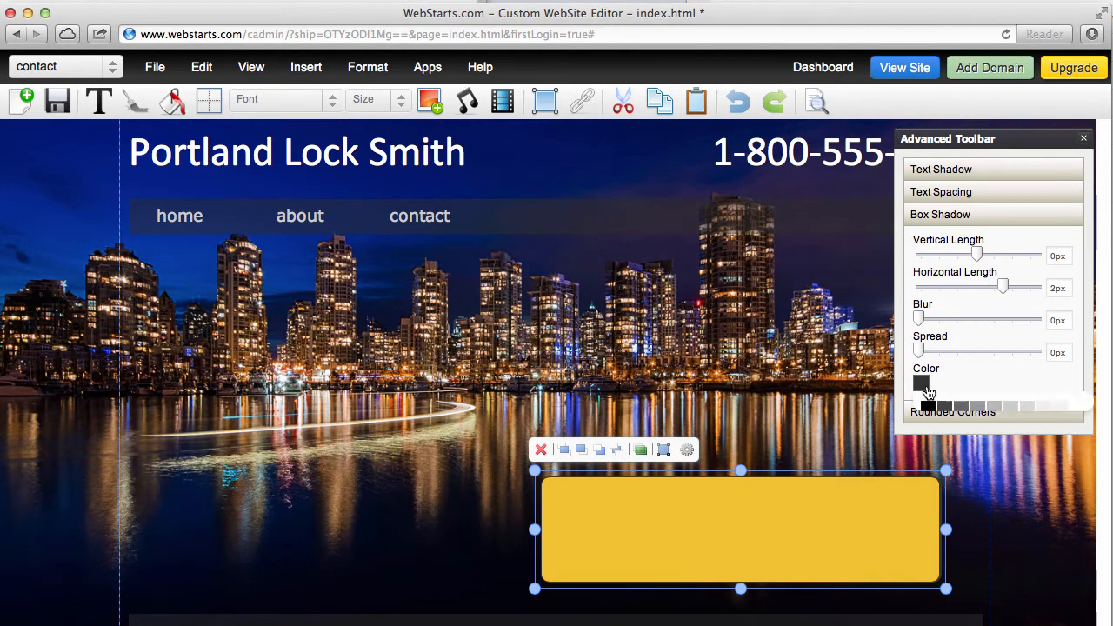
left_click(940, 434)
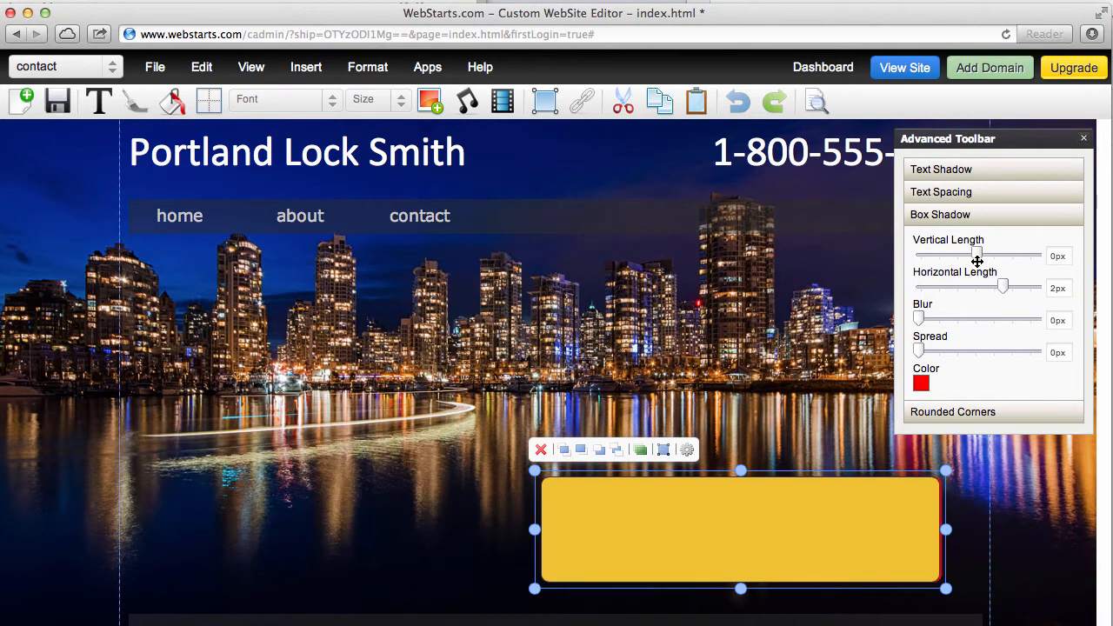
left_click_drag(978, 257, 1003, 257)
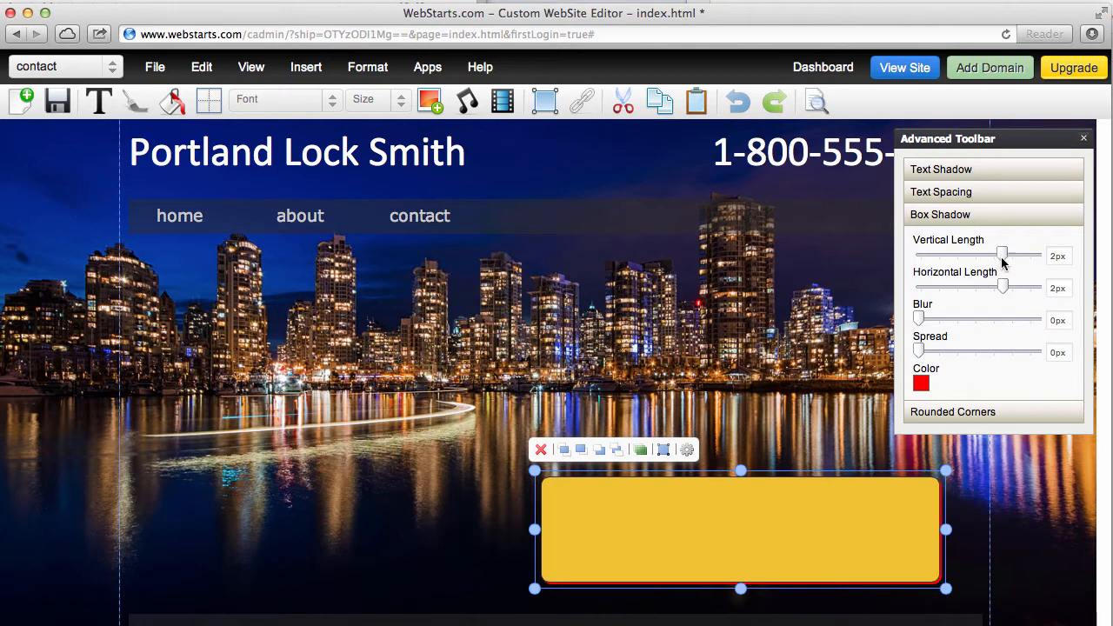
left_click_drag(920, 318, 950, 314)
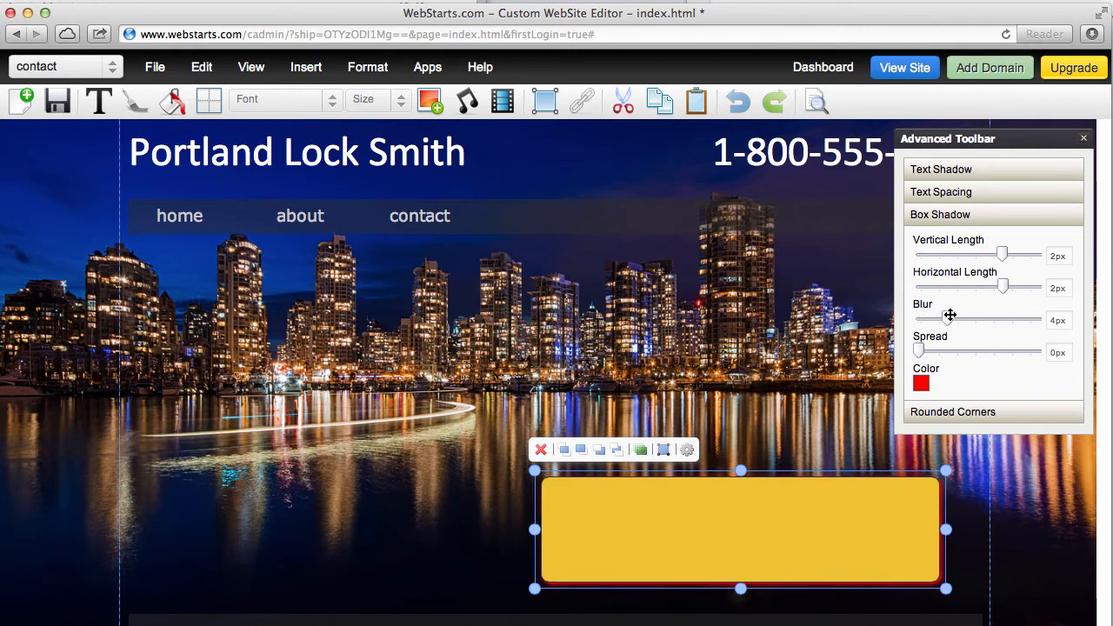
- Change the yellow box's shadow colour to dark grey and close the advanced settings
left_click(922, 384)
left_click(945, 407)
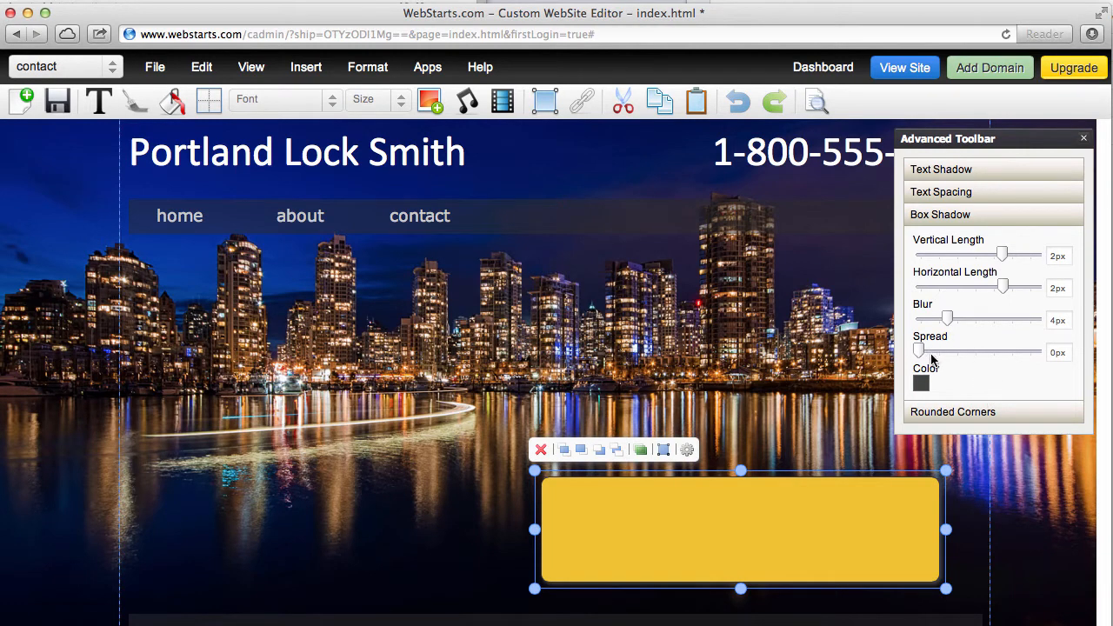
left_click(882, 396)
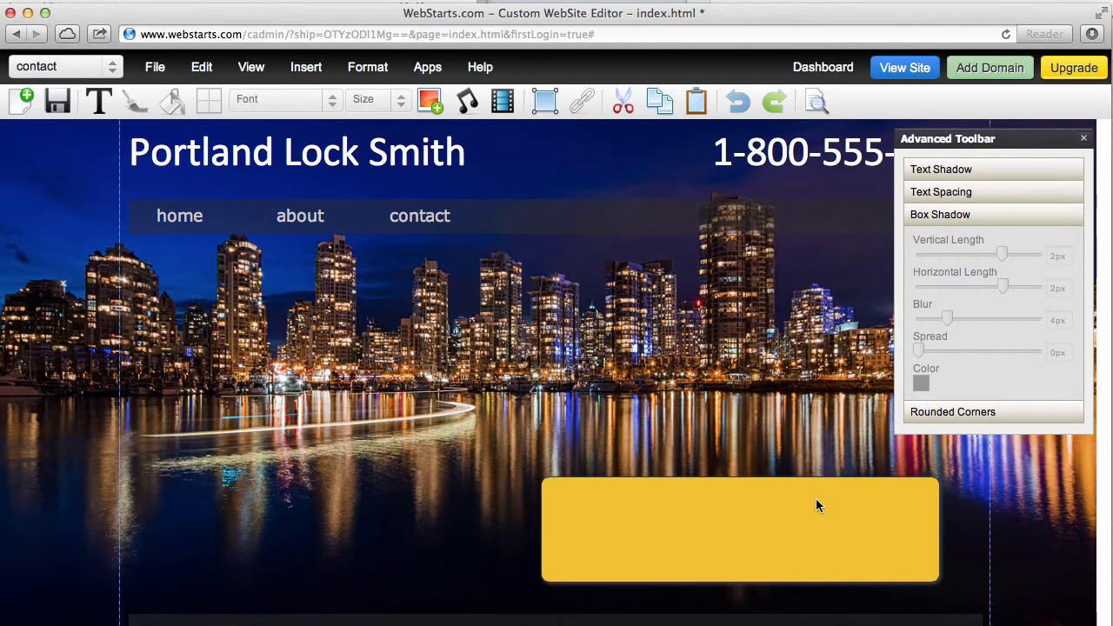
left_click(1083, 138)
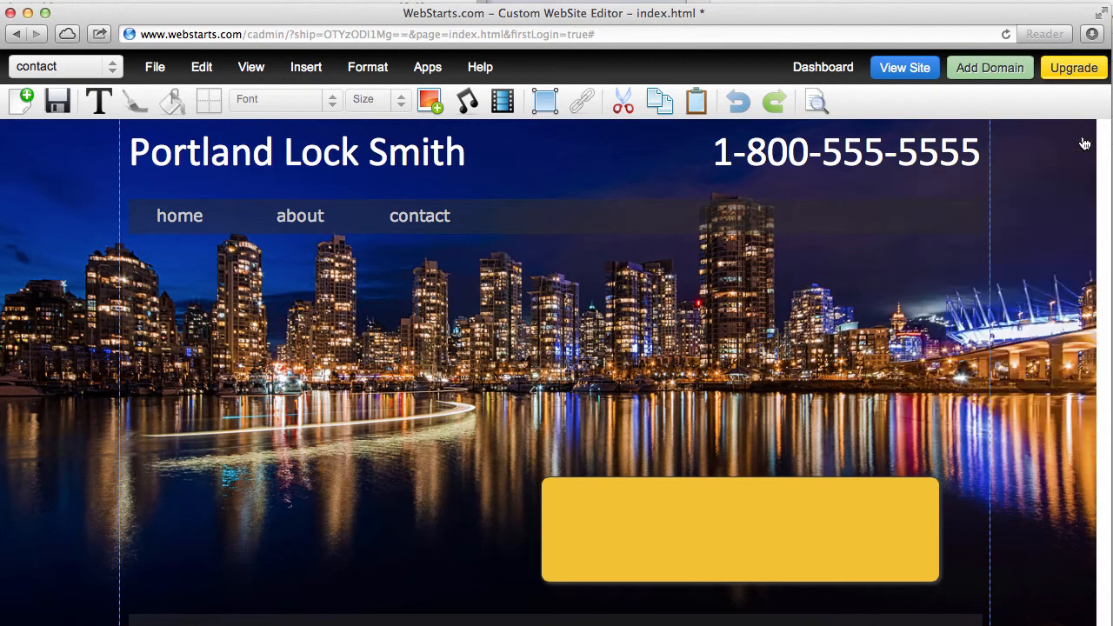
- Add a text box reading "Click For Service" on the yellow box, sized to span nearly its full width
left_click(99, 101)
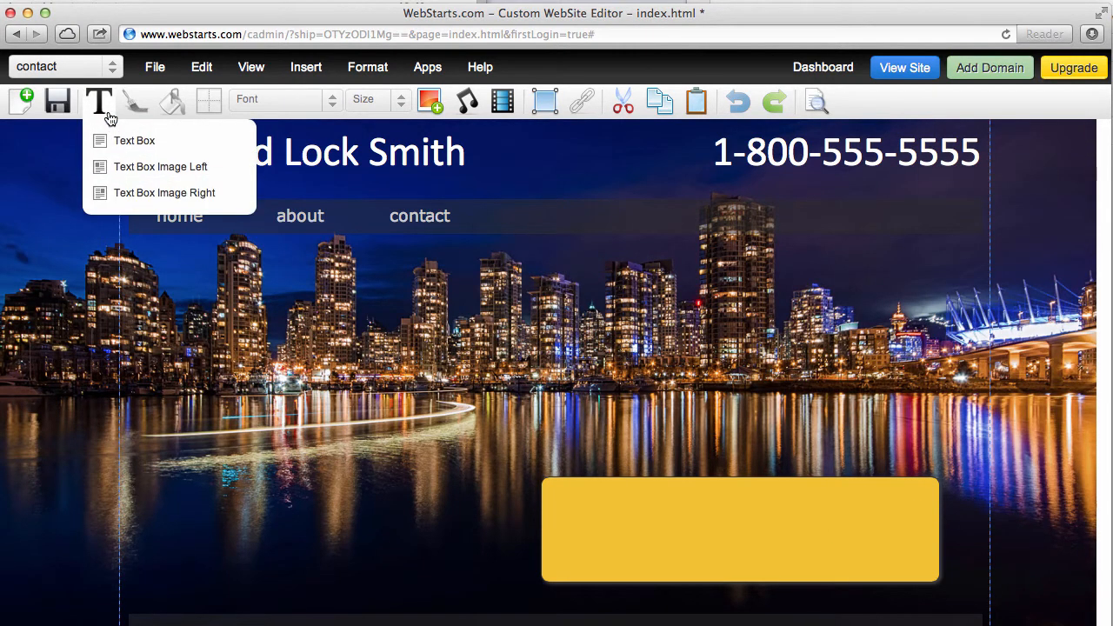
left_click(125, 138)
left_click_drag(268, 155, 675, 529)
mouse_move(849, 530)
left_mouse_down()
mouse_move(906, 534)
mouse_move(574, 509)
left_mouse_up()
double_click(845, 524)
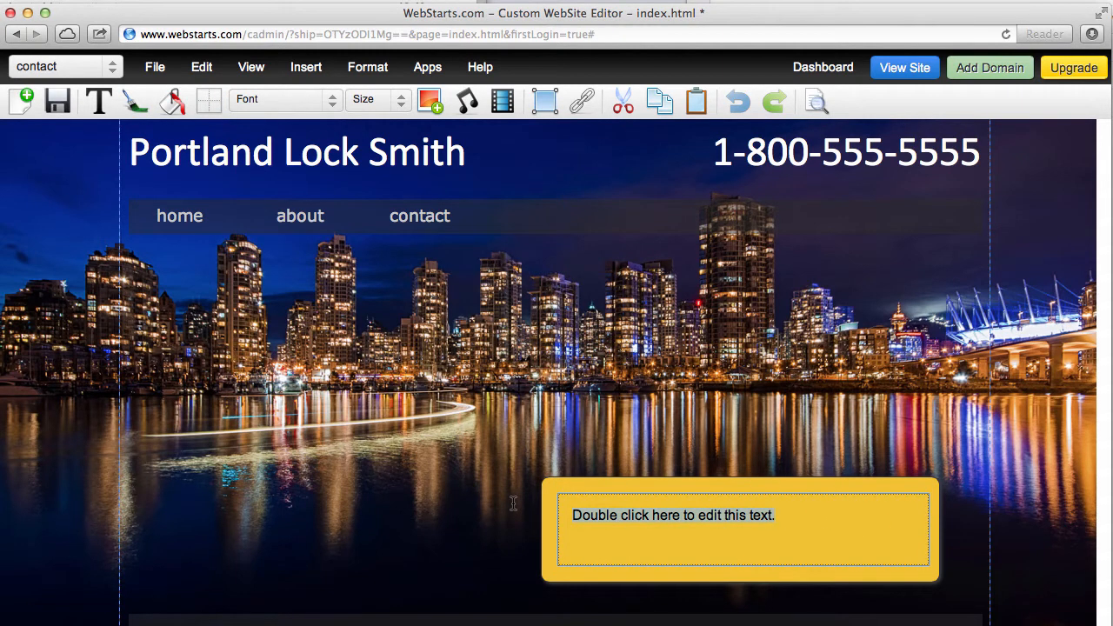
type("Click Fo")
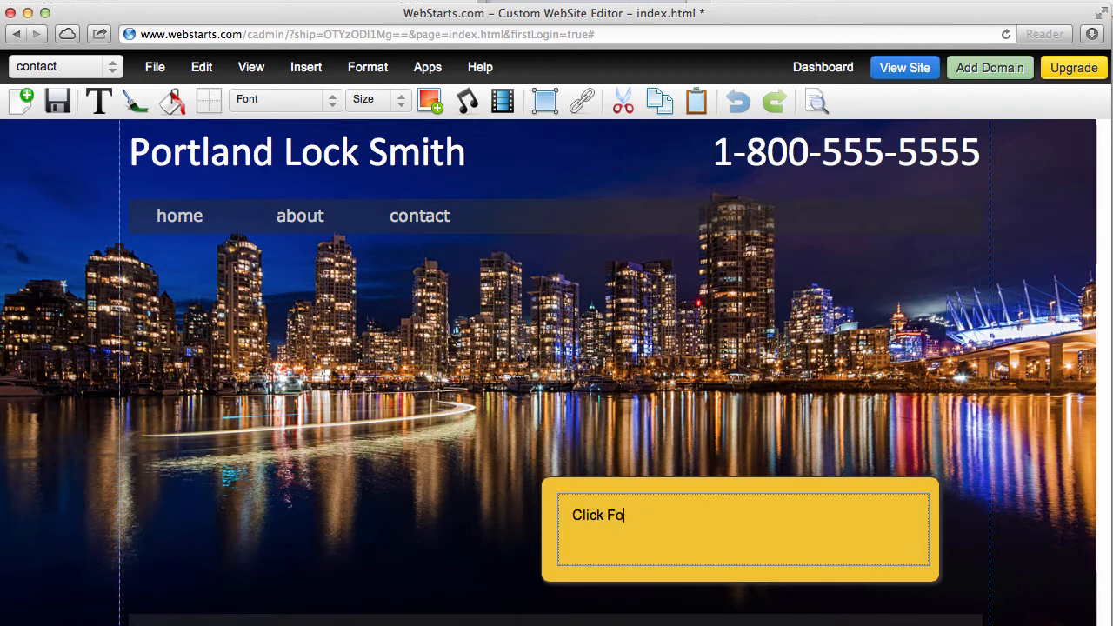
type("r Service")
- Centre-align the "Click For Service" text and position its text box in the middle of the yellow box
left_click(387, 76)
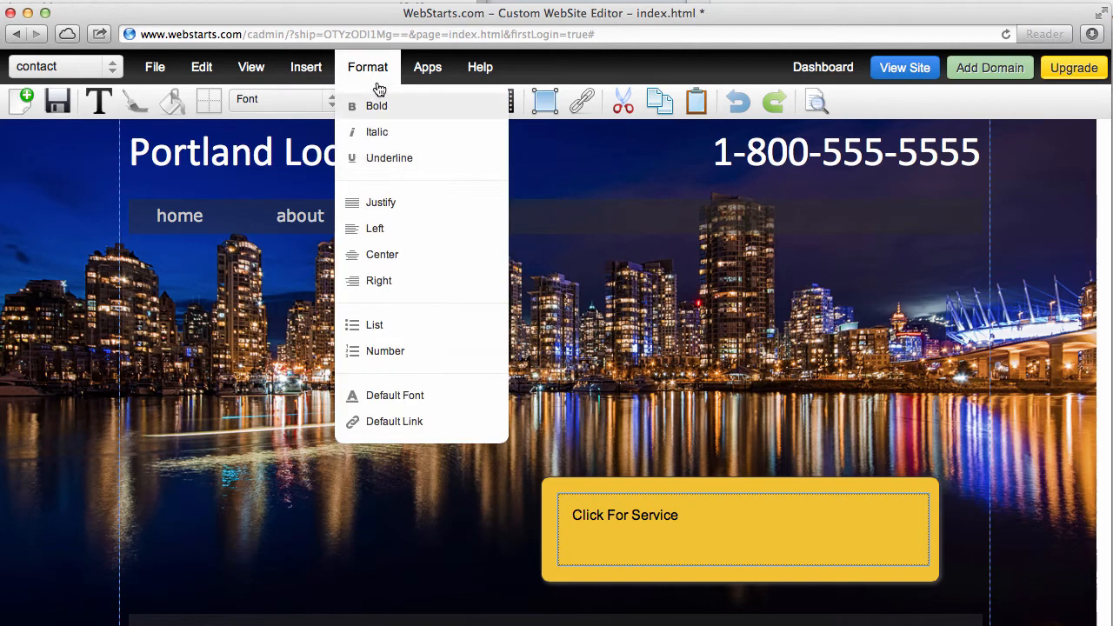
left_click(379, 257)
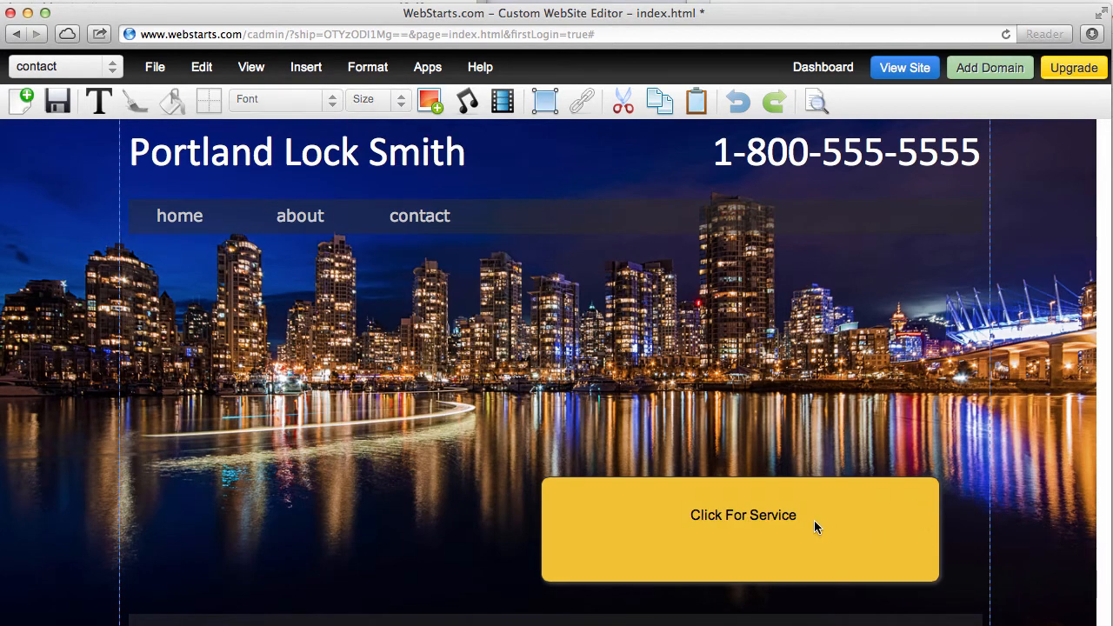
left_click(753, 556)
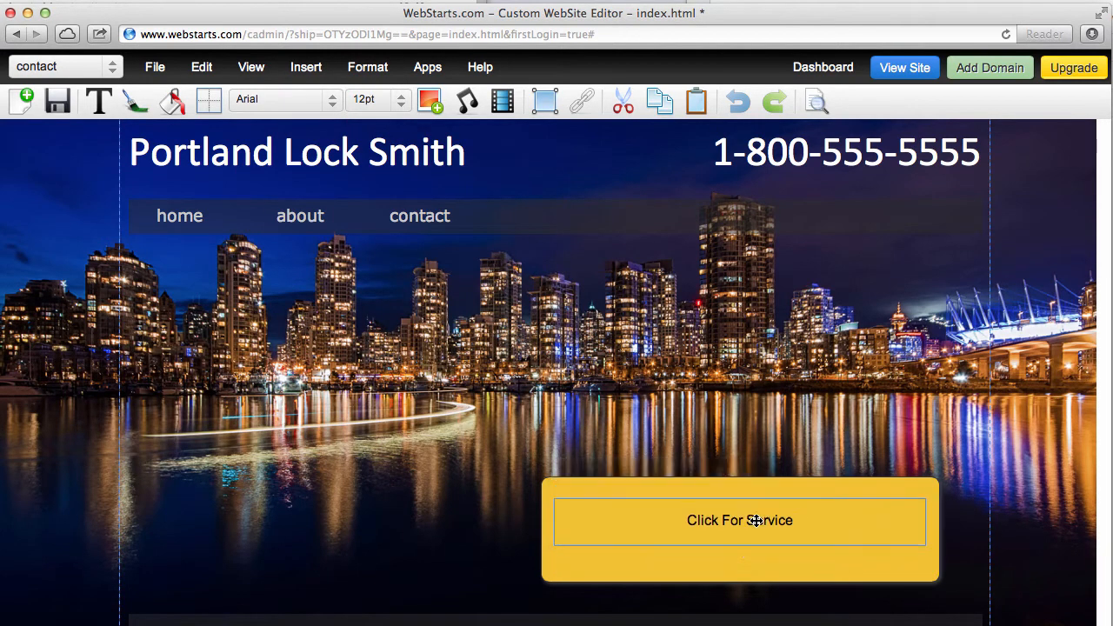
left_click_drag(753, 516, 755, 526)
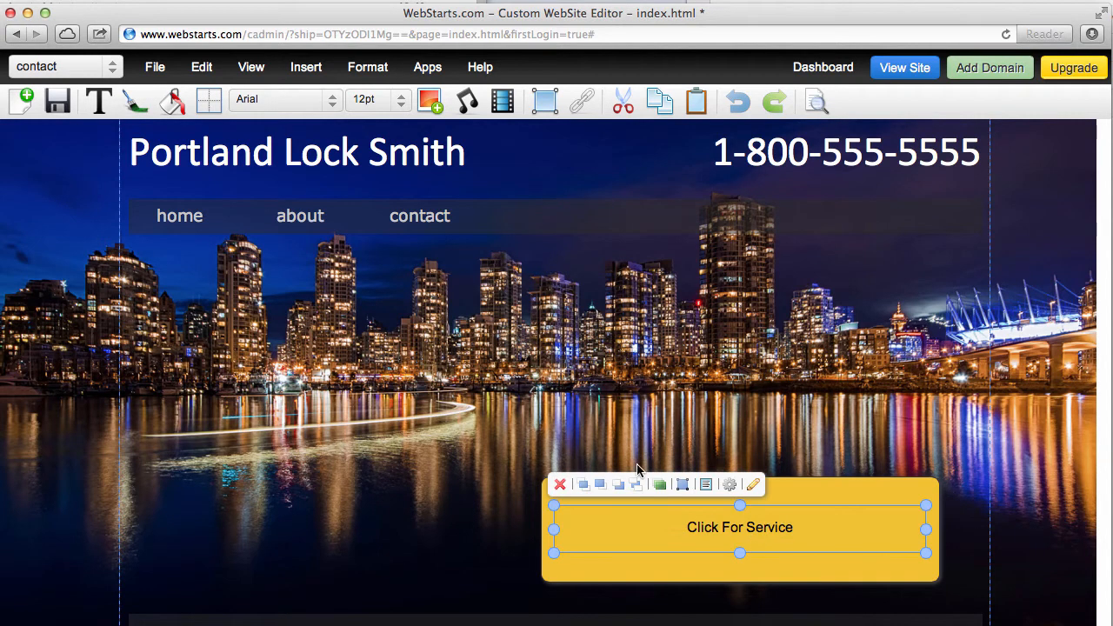
- Set the "Click For Service" text to 24pt and recentre it within the yellow box
left_click(380, 108)
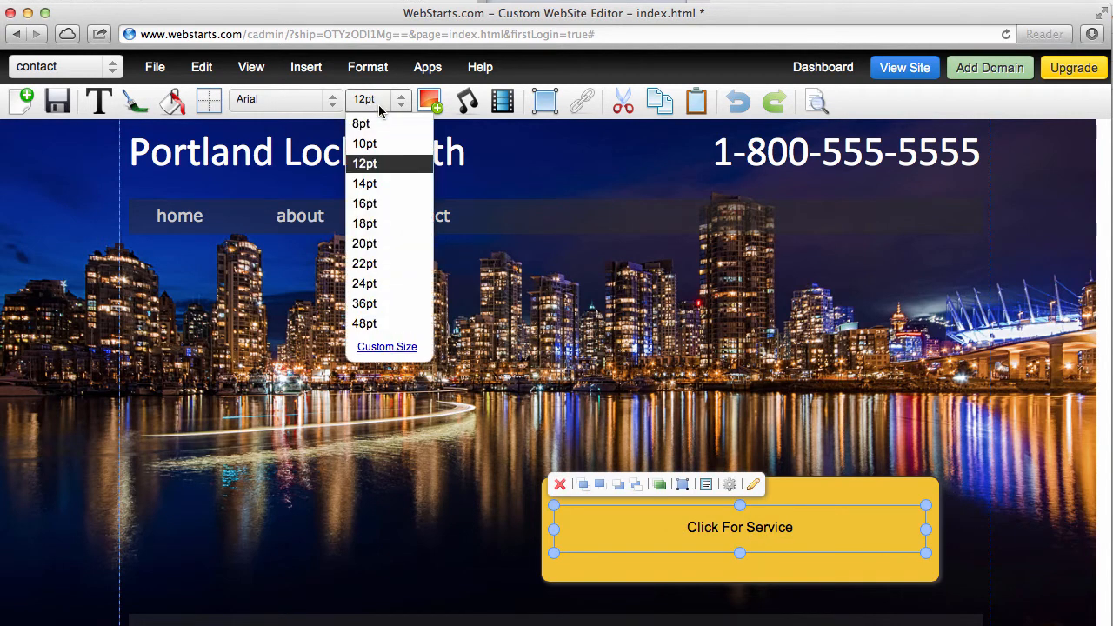
left_click(372, 282)
left_click_drag(675, 542, 685, 539)
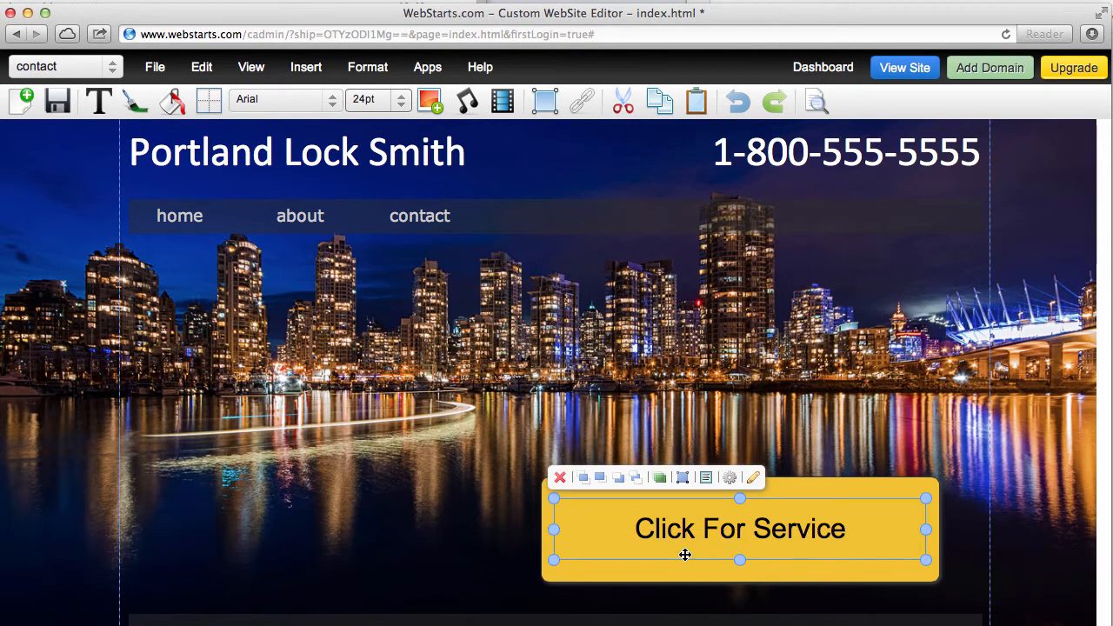
- Give the "Click For Service" text a white text shadow with 1px vertical and 1px horizontal length, and close the advanced settings
left_click(731, 479)
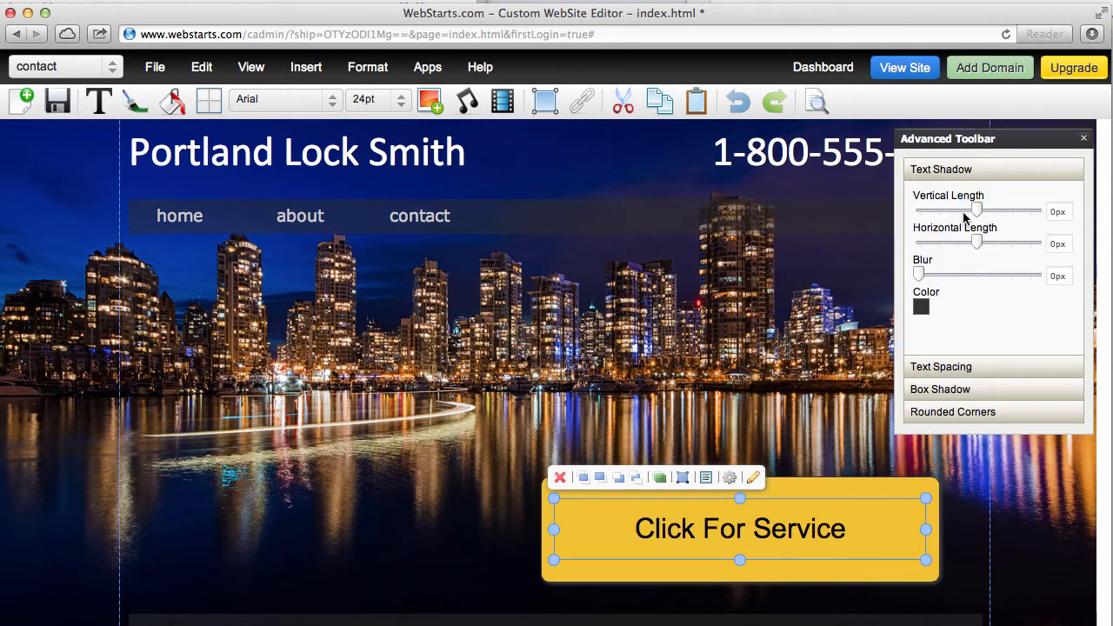
left_click(925, 306)
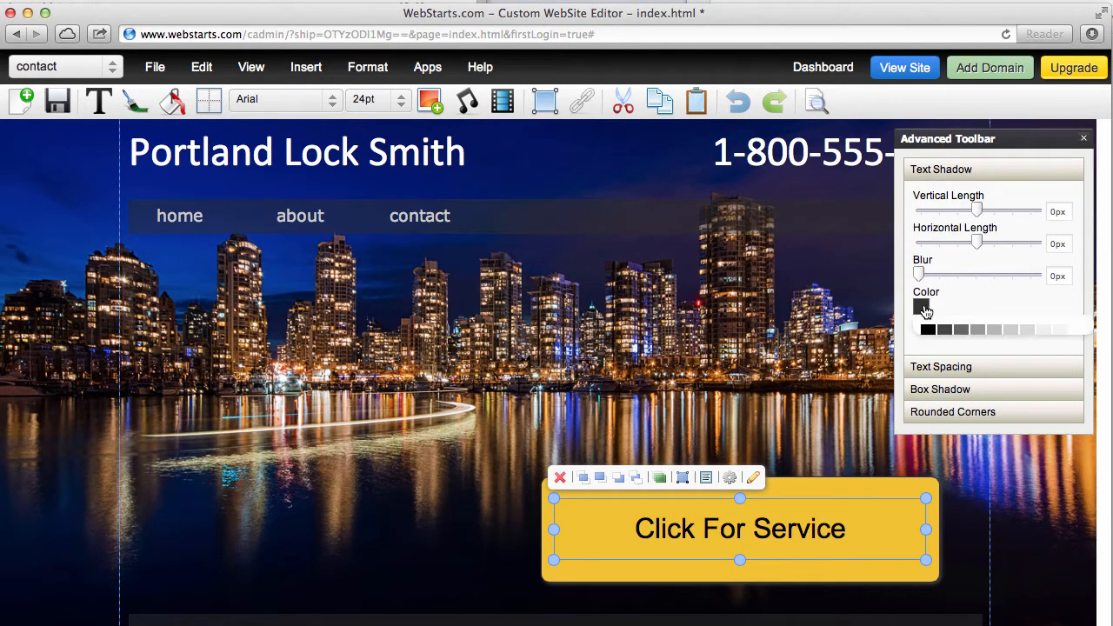
left_click(1074, 331)
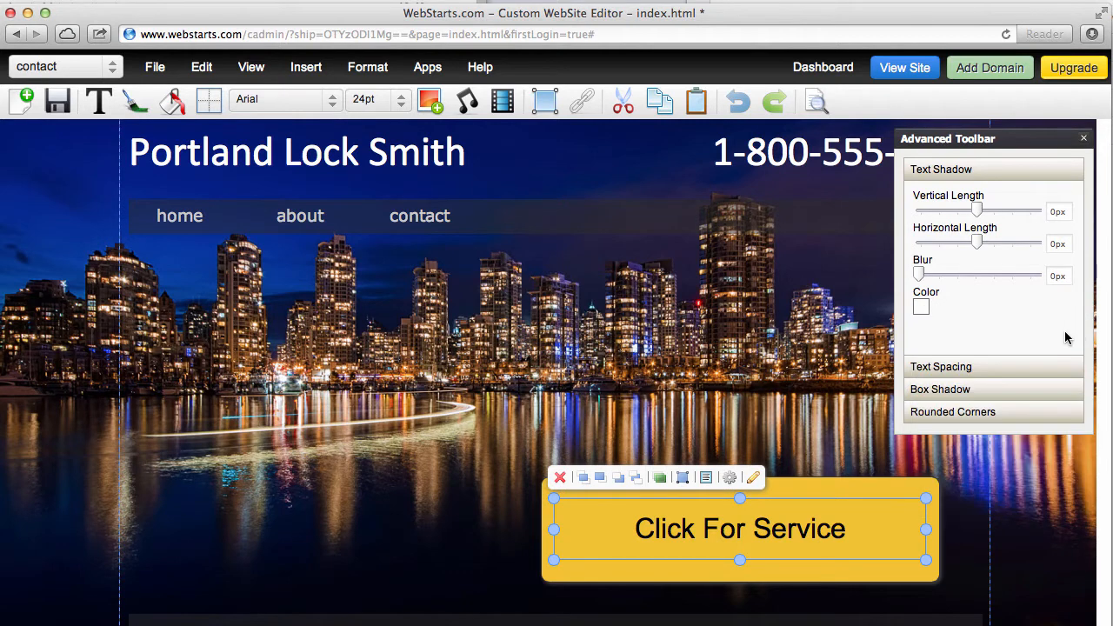
left_click(989, 211)
left_click_drag(977, 243, 992, 248)
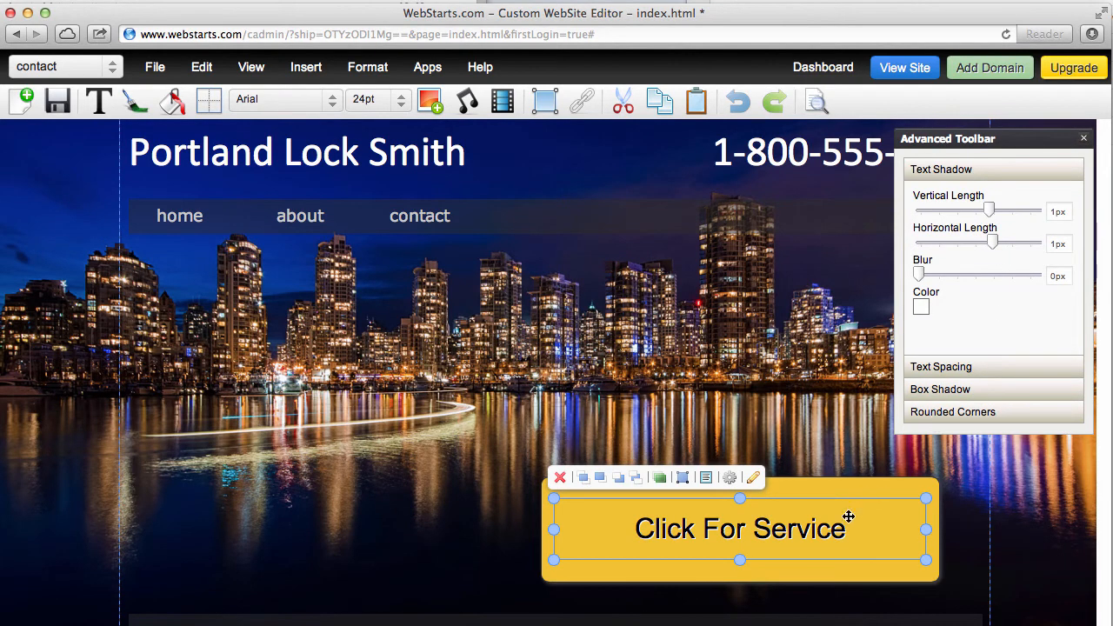
left_click(629, 339)
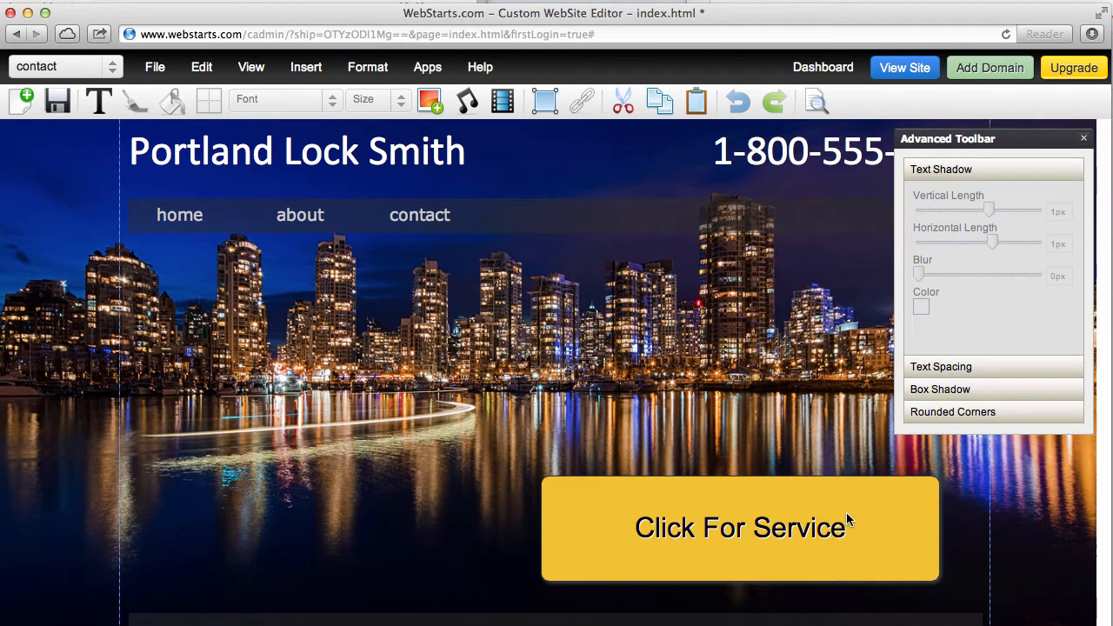
left_click(880, 515)
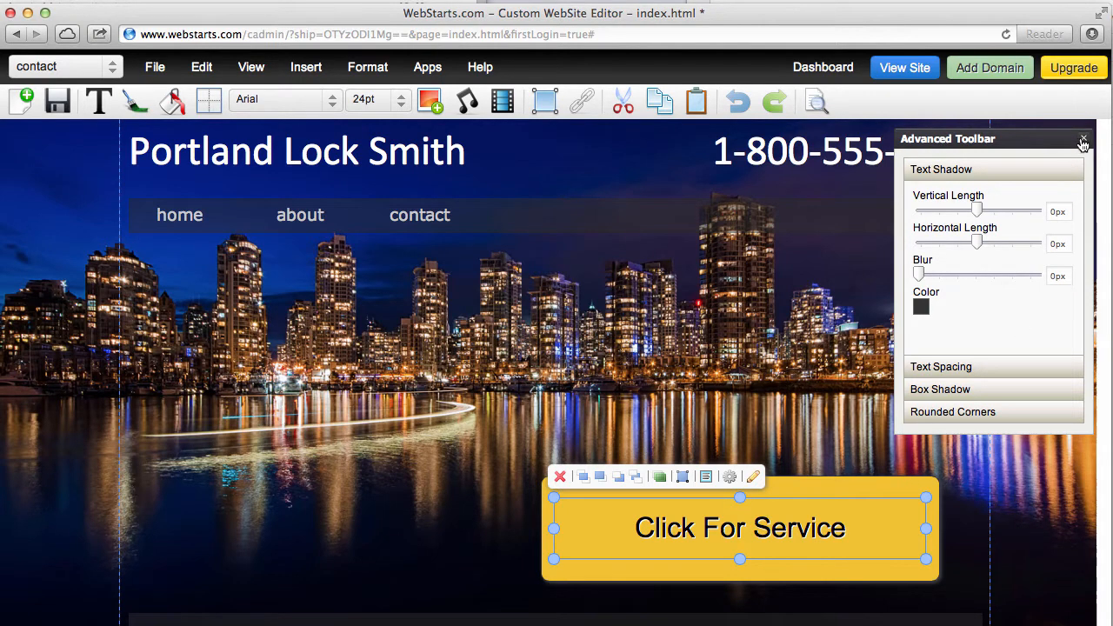
left_click(1082, 140)
- Apply a stroke setting of No Border with 0px width to the yellow box and deselect it
left_click(883, 496)
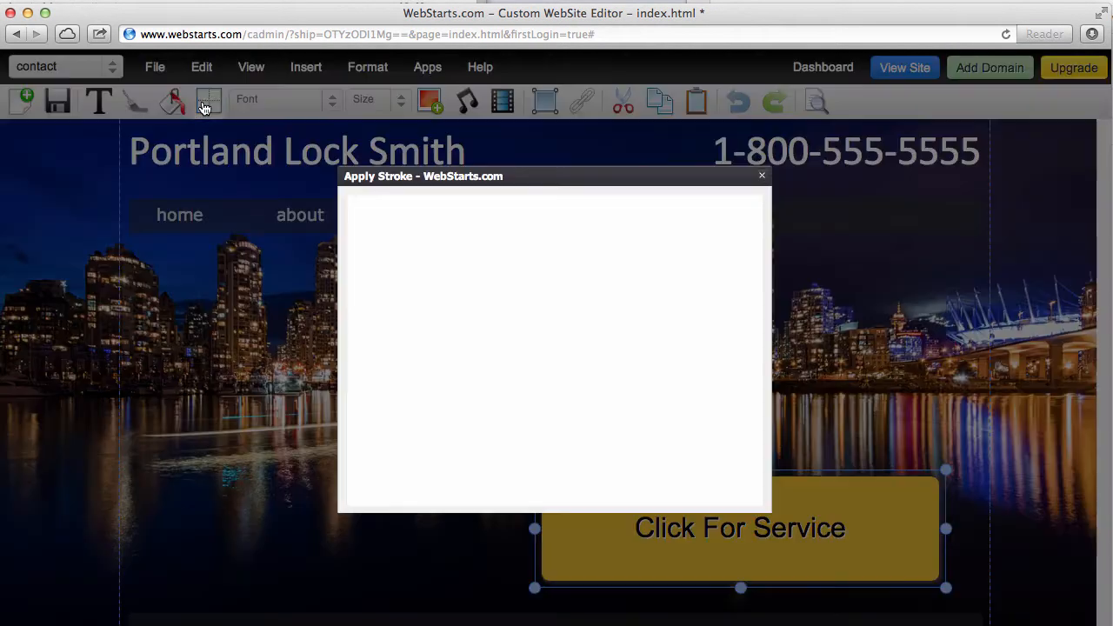
left_click(207, 102)
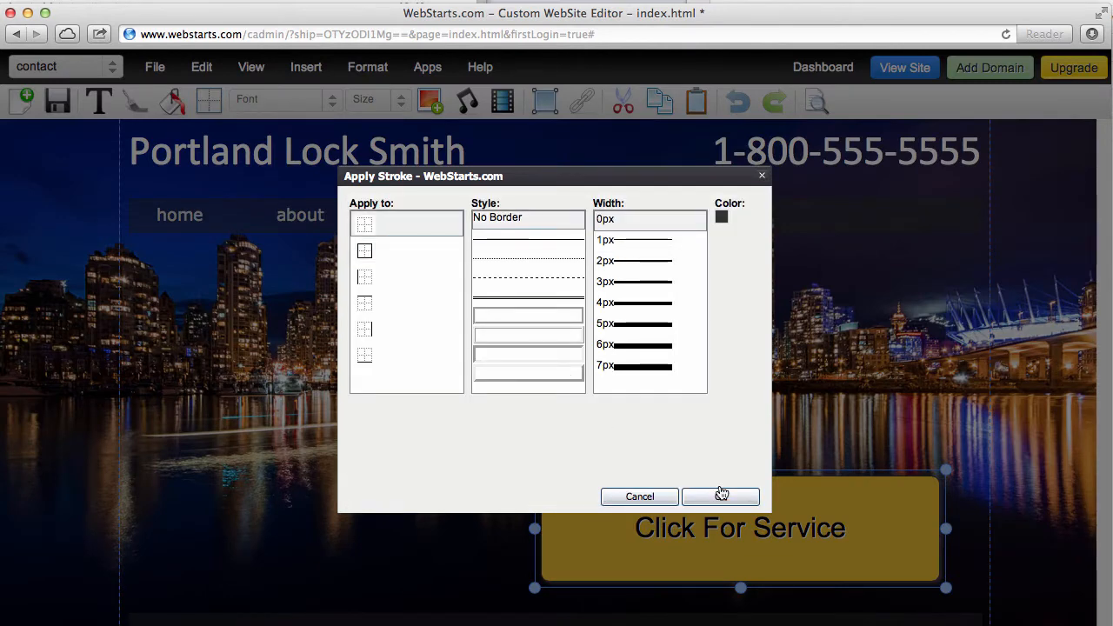
left_click(721, 495)
left_click(800, 426)
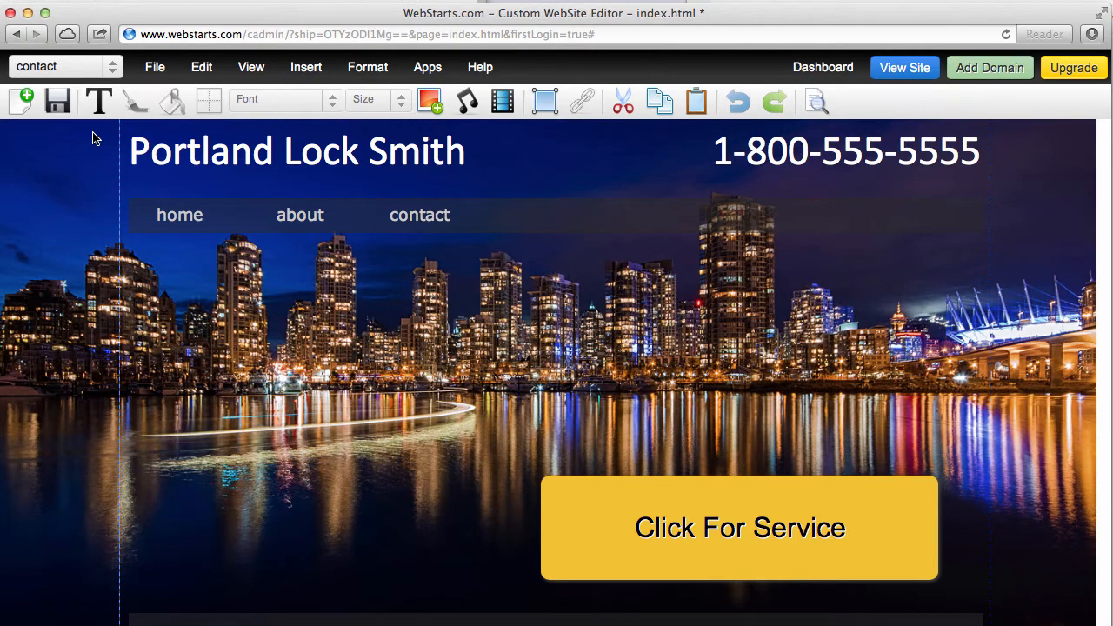
- Select the whole "Click For Service" text and choose the site's contact page as its hyperlink target
left_click(738, 544)
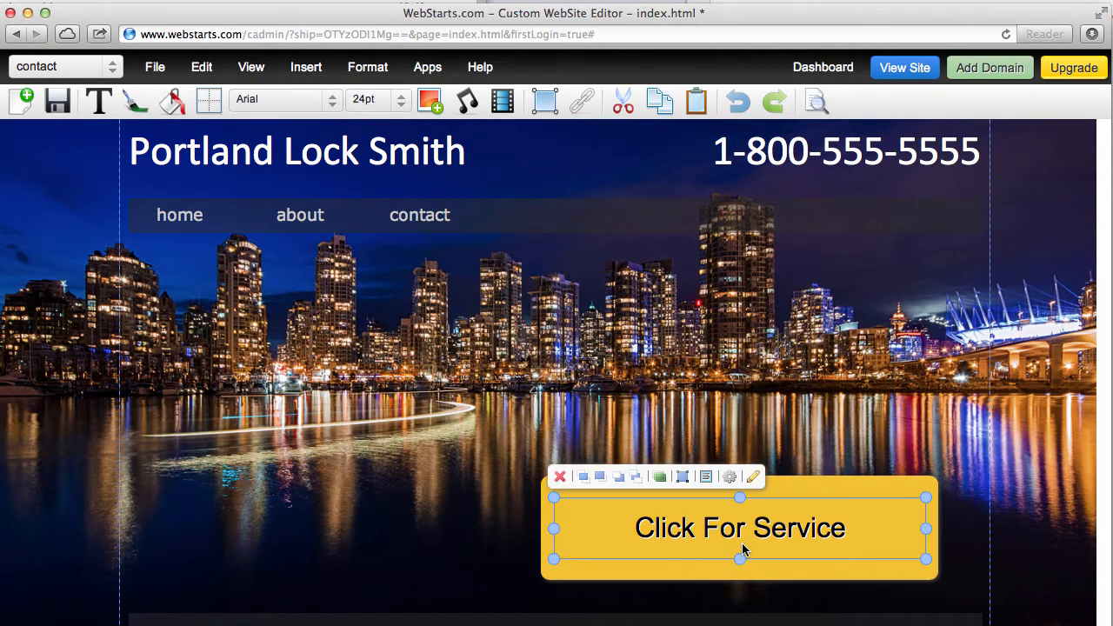
left_click(766, 537)
left_click_drag(842, 530, 639, 540)
left_click(580, 100)
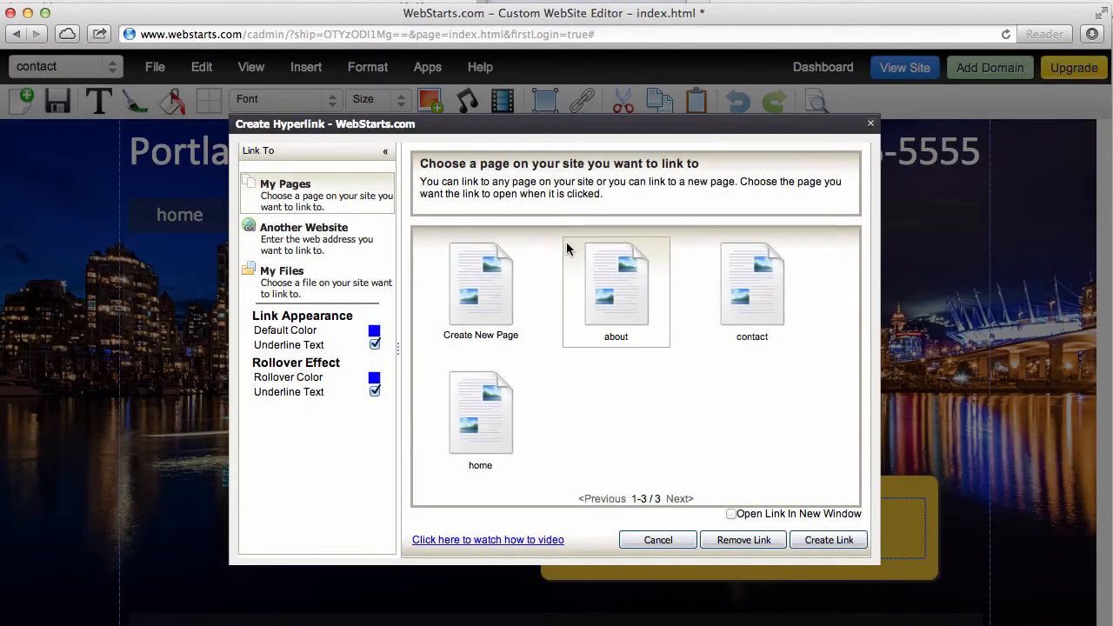
left_click(744, 303)
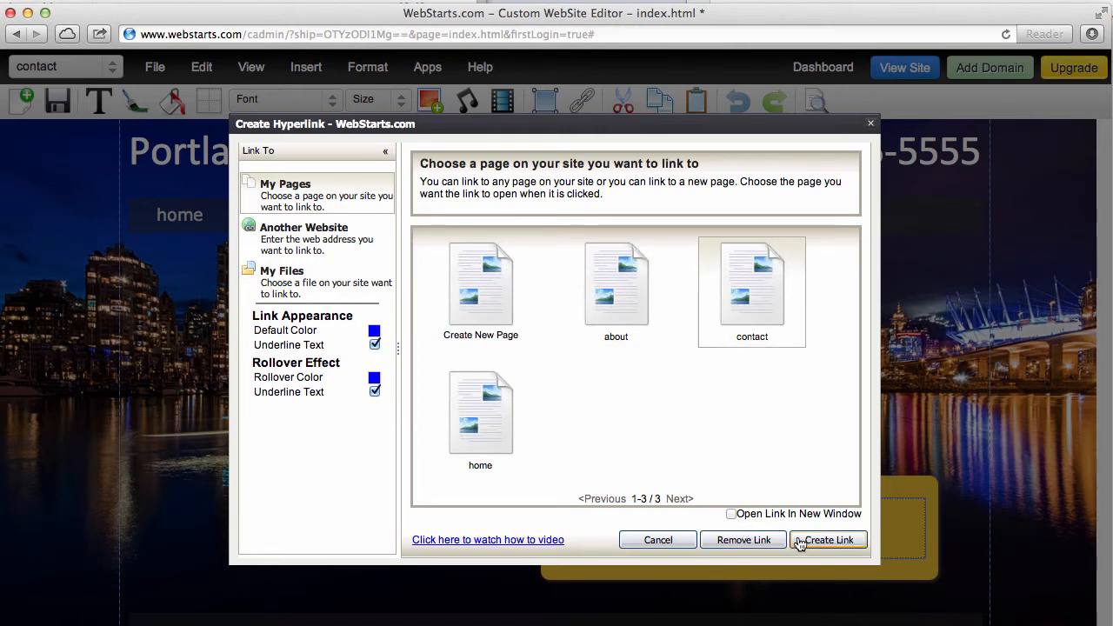
- Set the link's default and rollover colours to dark grey, keeping both underlines, and create the link
left_click(374, 332)
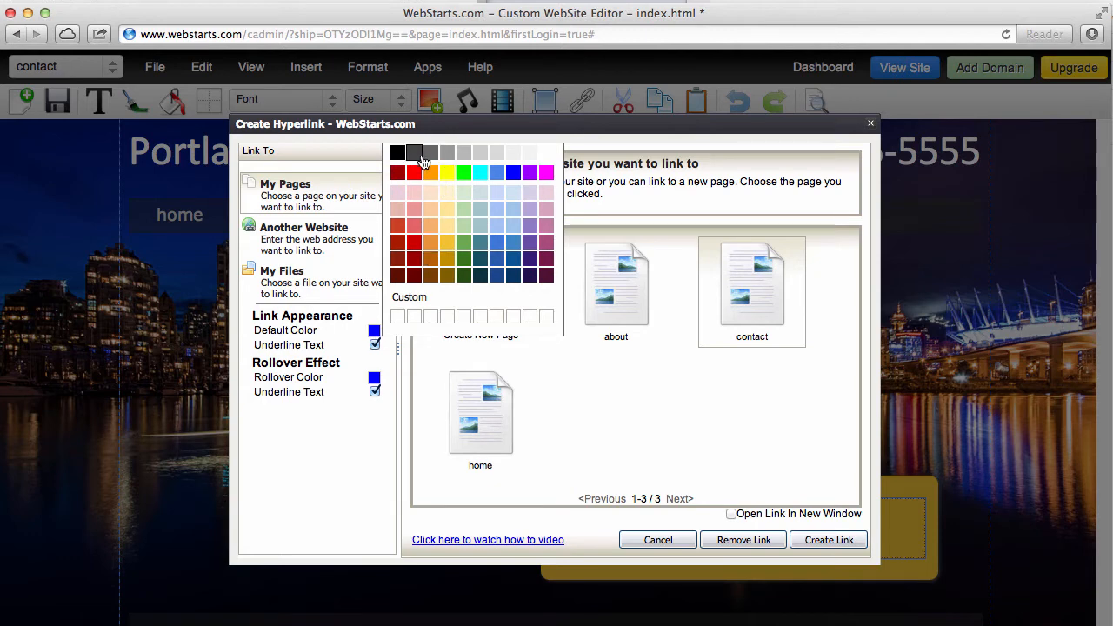
left_click(375, 379)
left_click(414, 202)
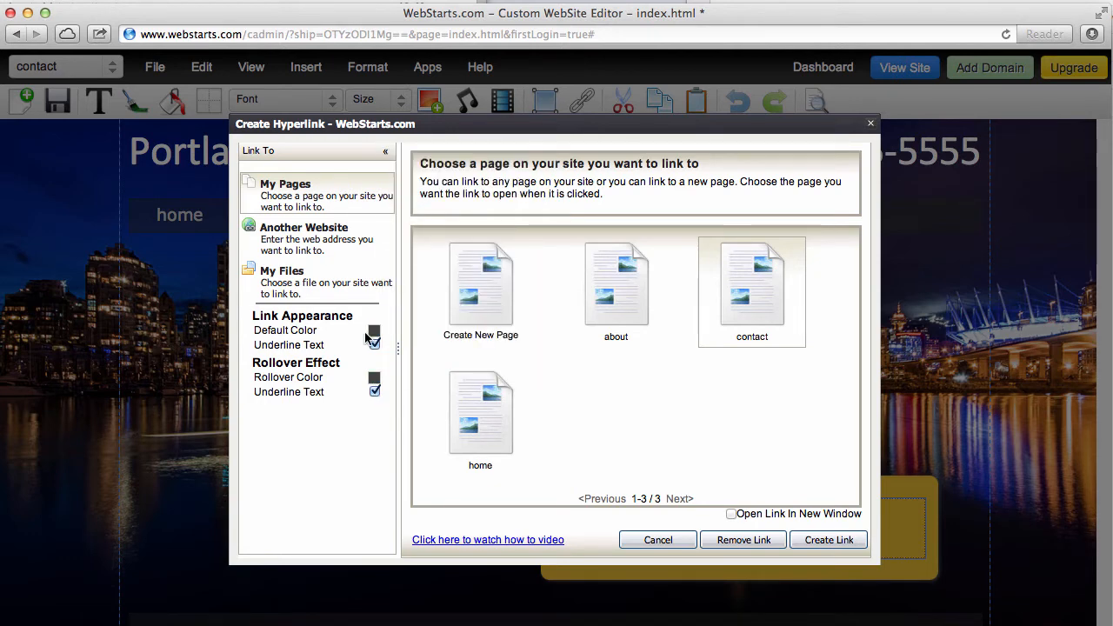
left_click(808, 543)
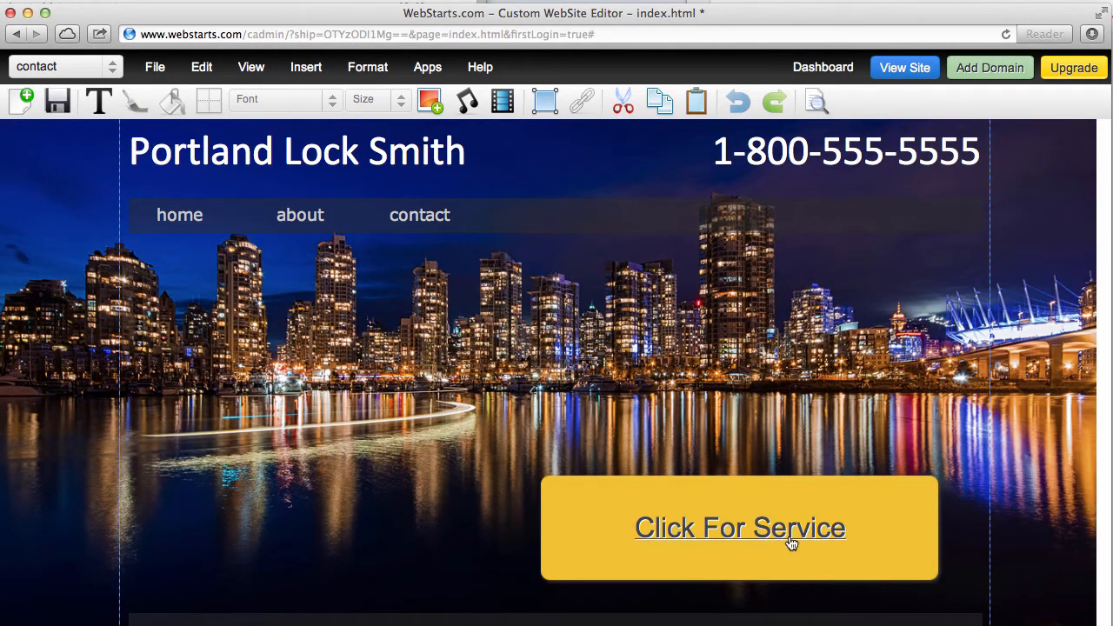